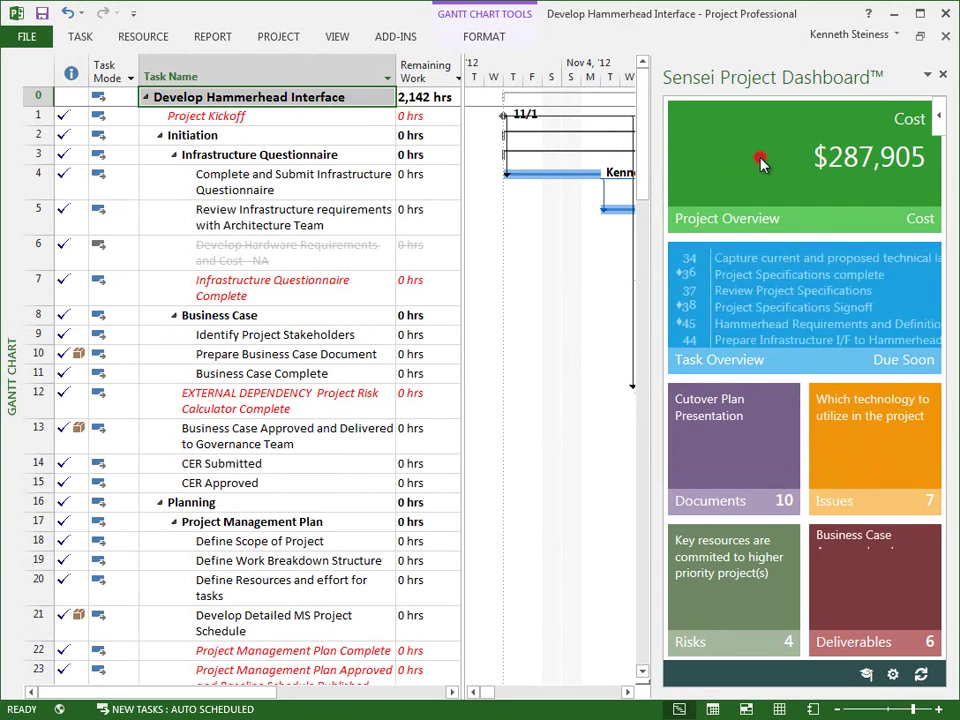
Review the project summary's finish-date variance and cost breakdown, then return to the dashboard overview.
left_click(760, 163)
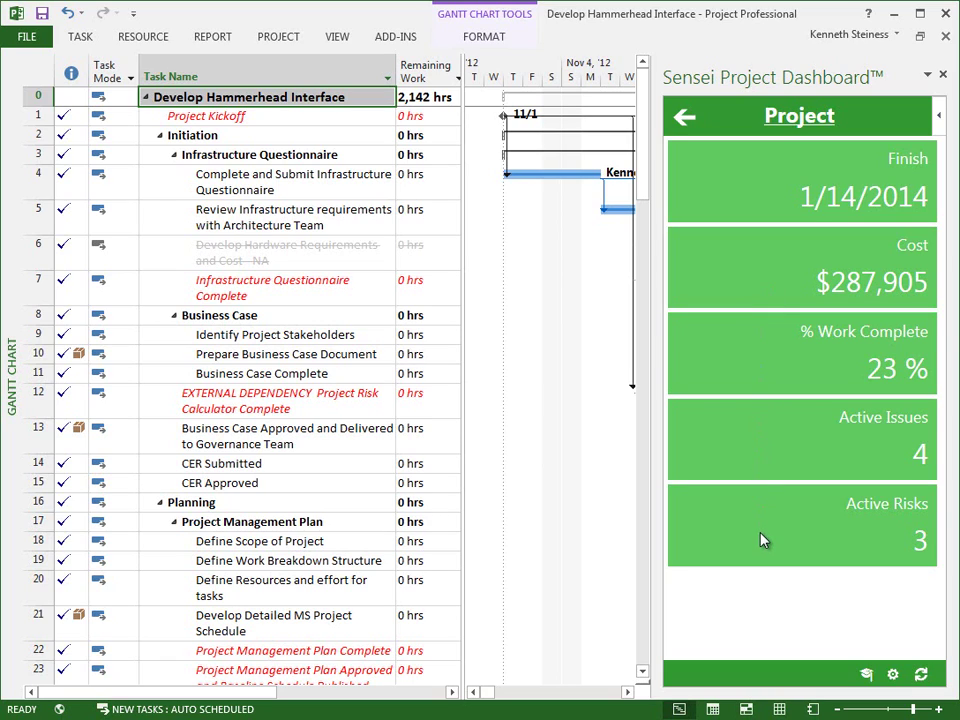
left_click(761, 192)
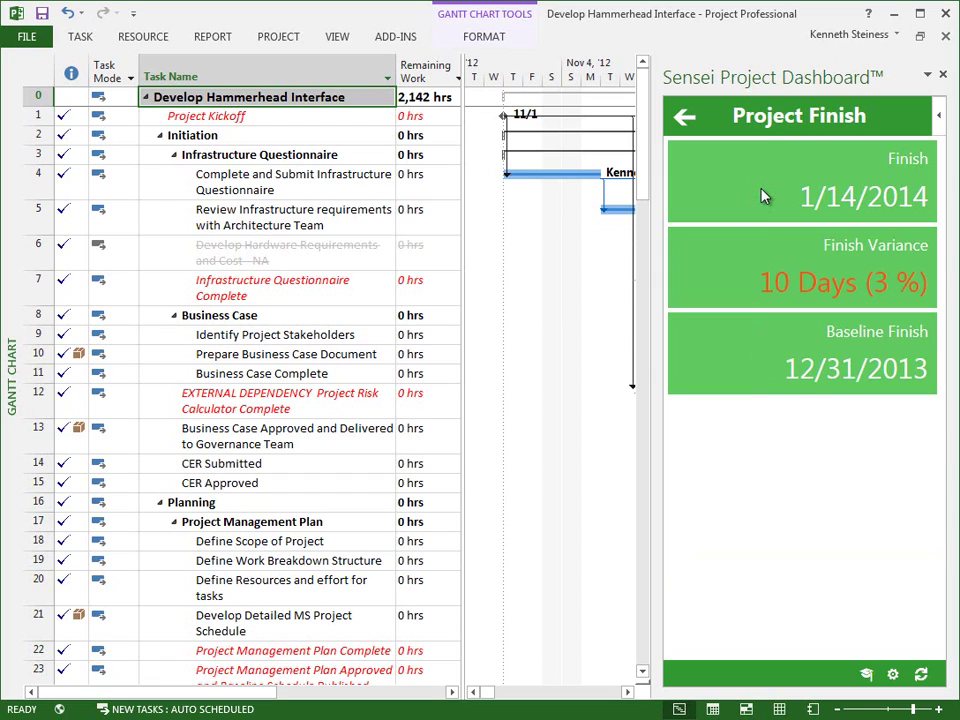
left_click(688, 115)
left_click(733, 266)
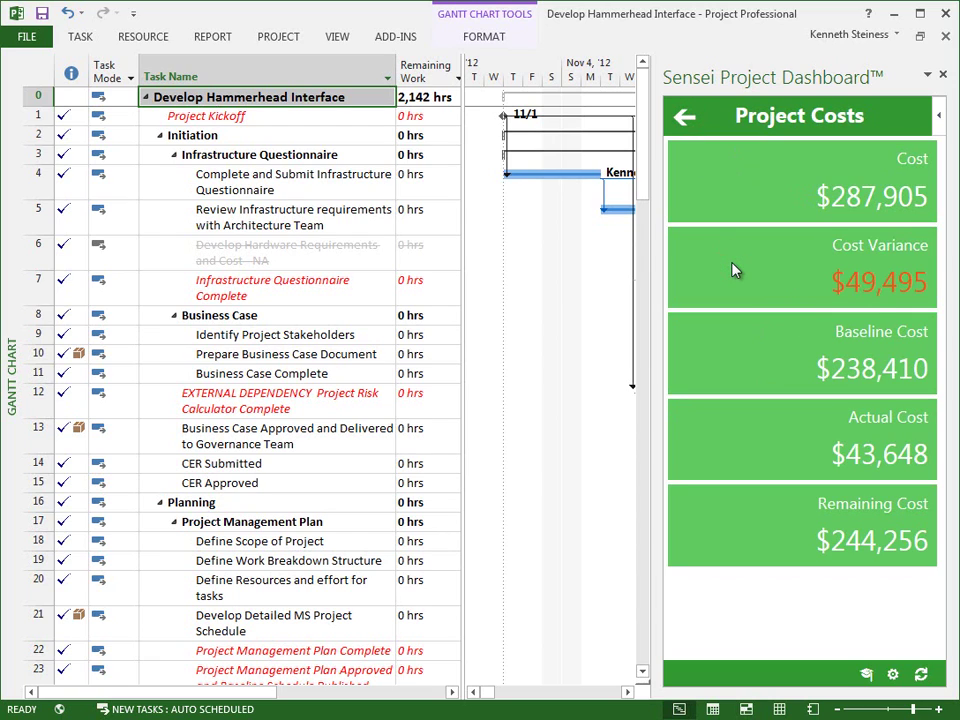
left_click(683, 116)
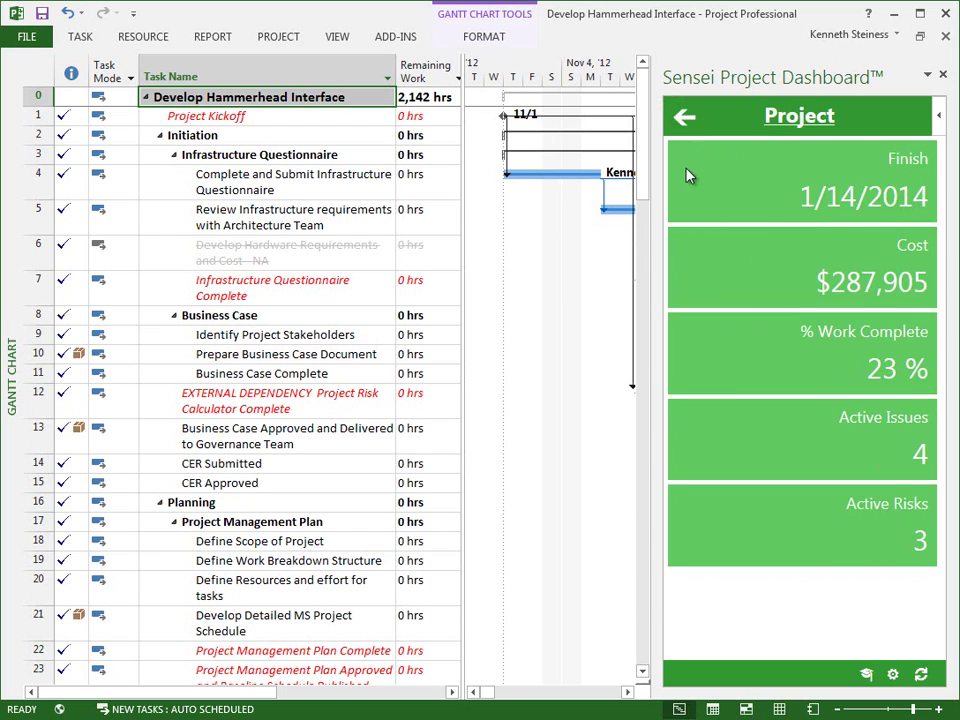
left_click(683, 118)
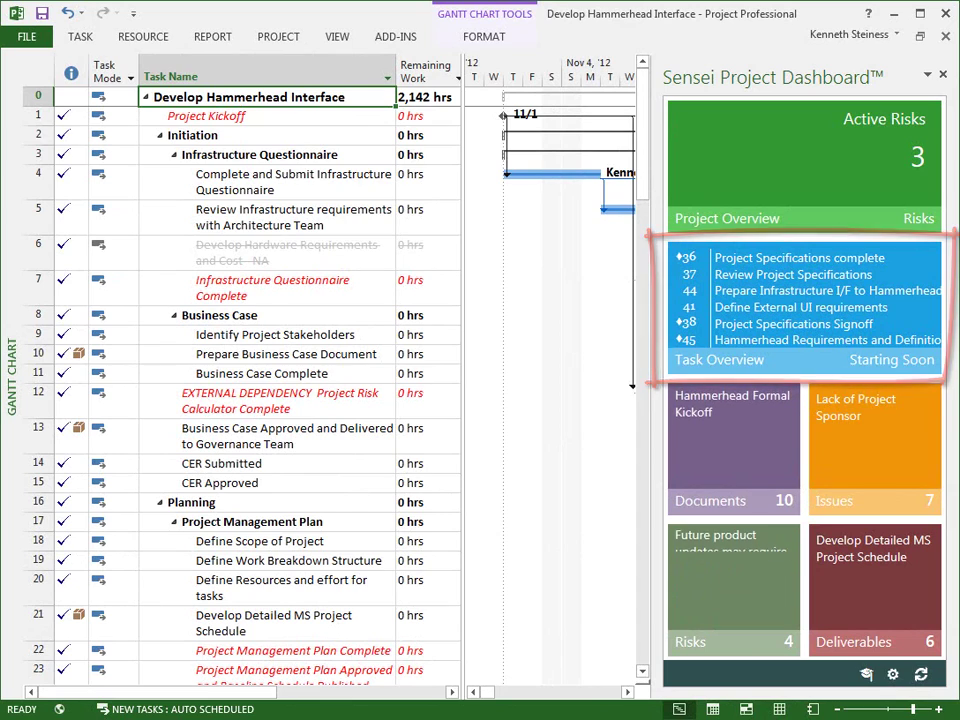
List slipping tasks by each slice (>5, 2-5, <2 days) with filter criteria, then page to Missed Deadlines.
left_click(846, 310)
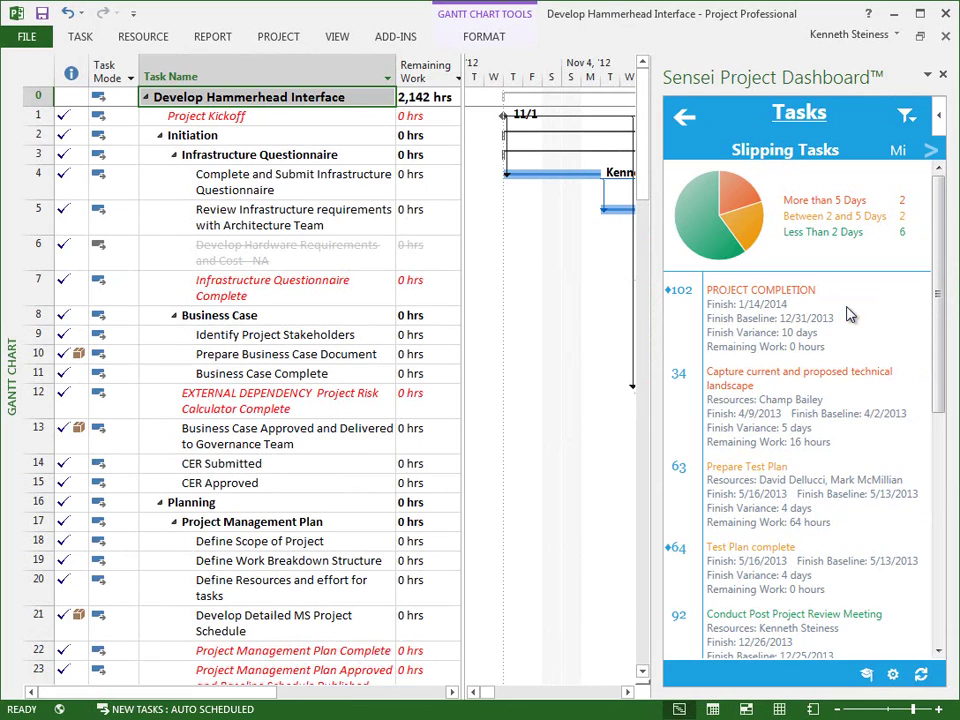
left_click(748, 205)
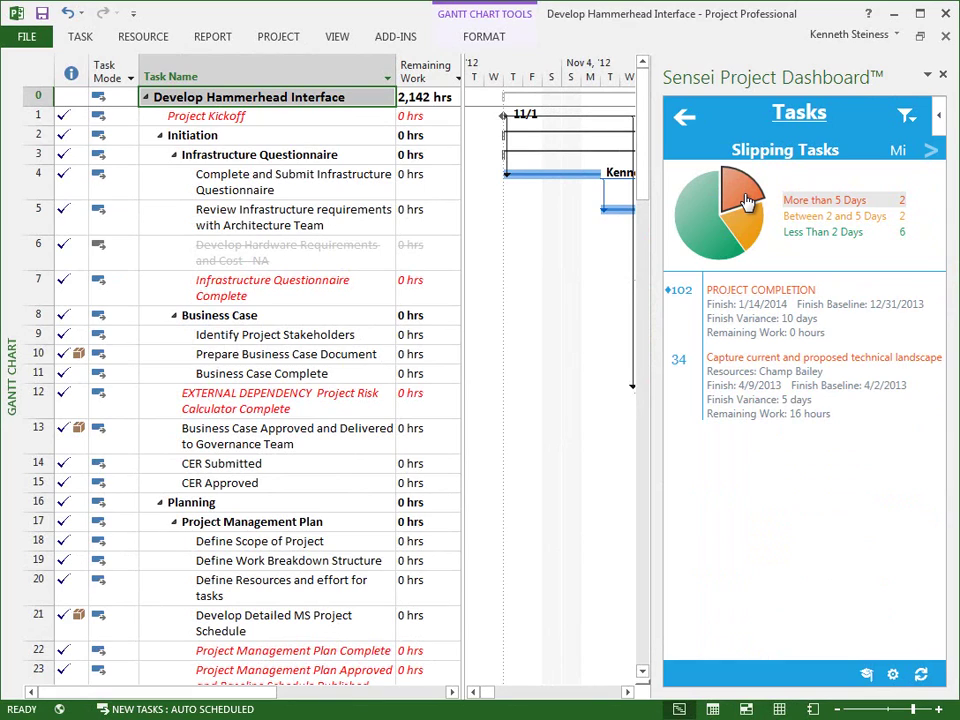
left_click(748, 229)
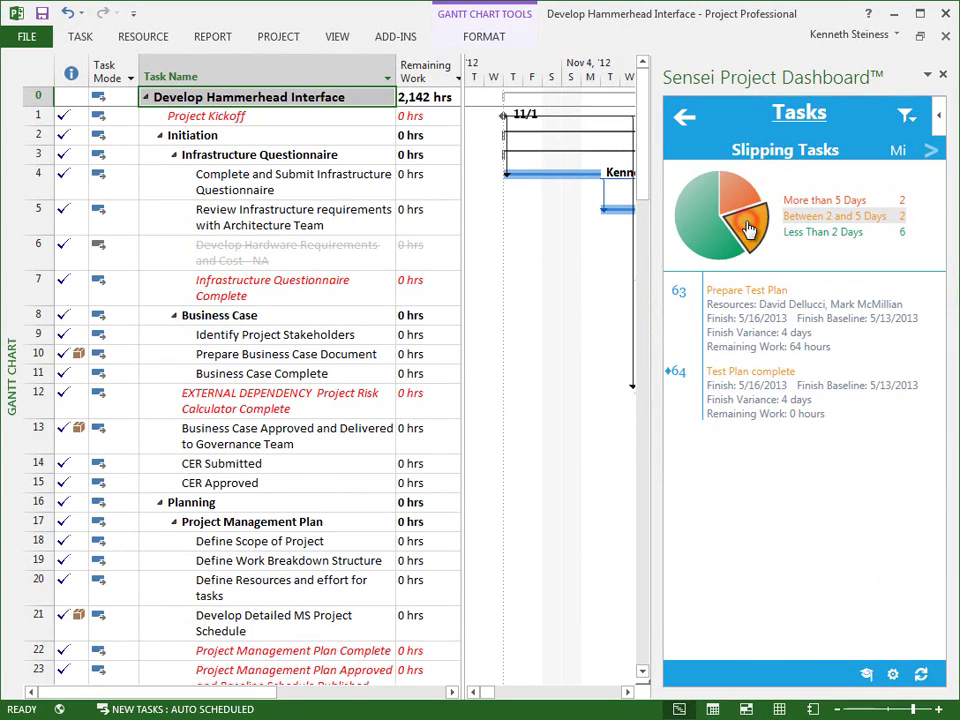
left_click(694, 240)
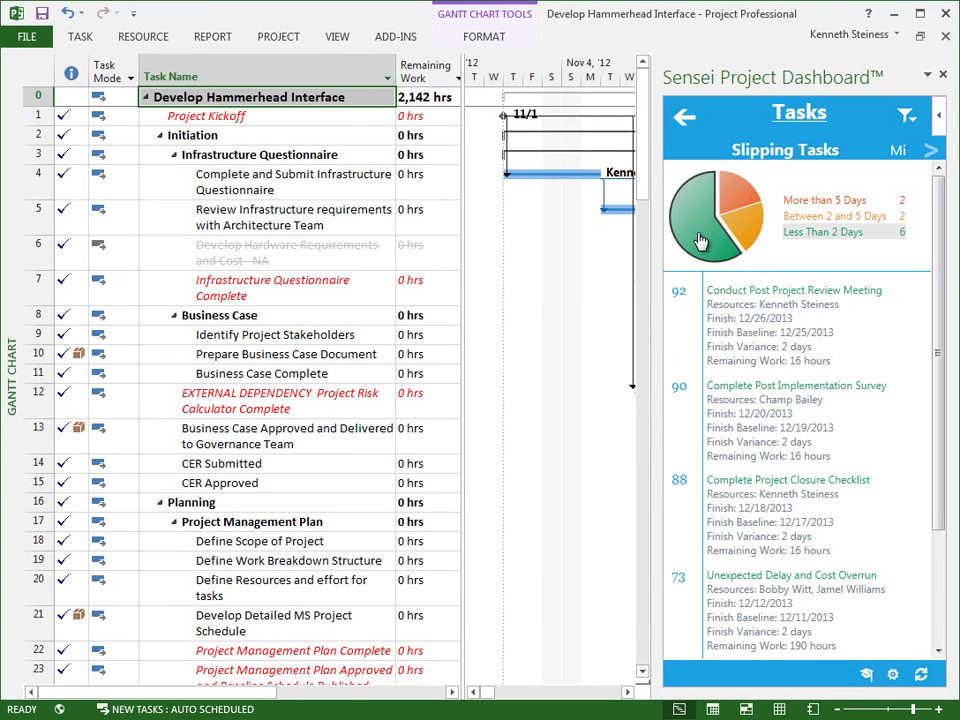
left_click(910, 117)
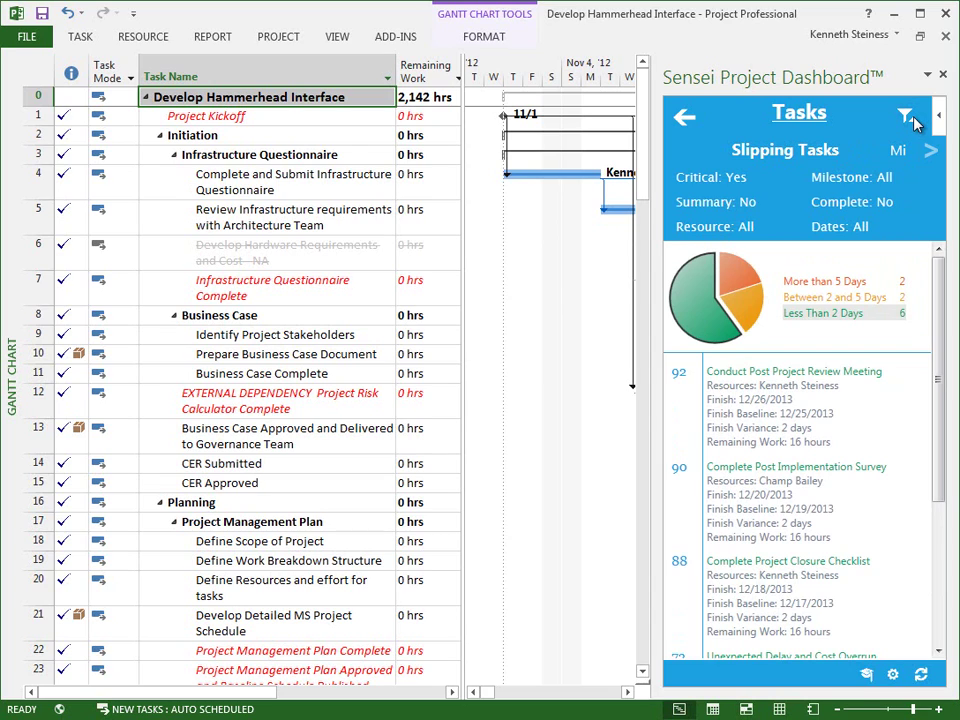
left_click(930, 156)
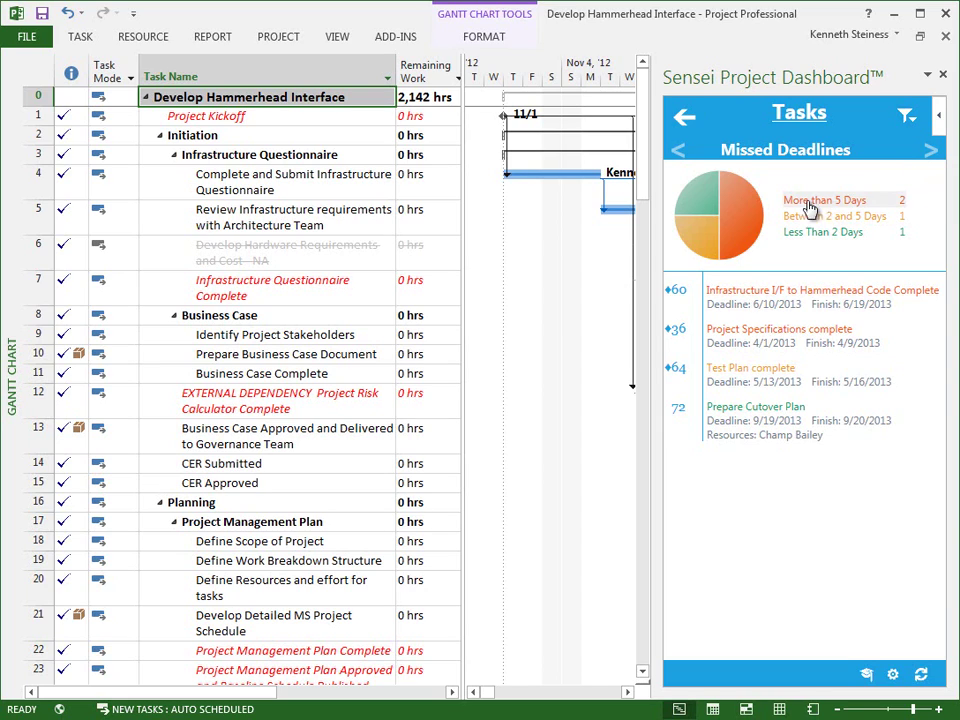
List the tasks missing deadlines by more than 5 days, show the filter criteria, and view then close the Missed Deadlines help.
left_click(745, 217)
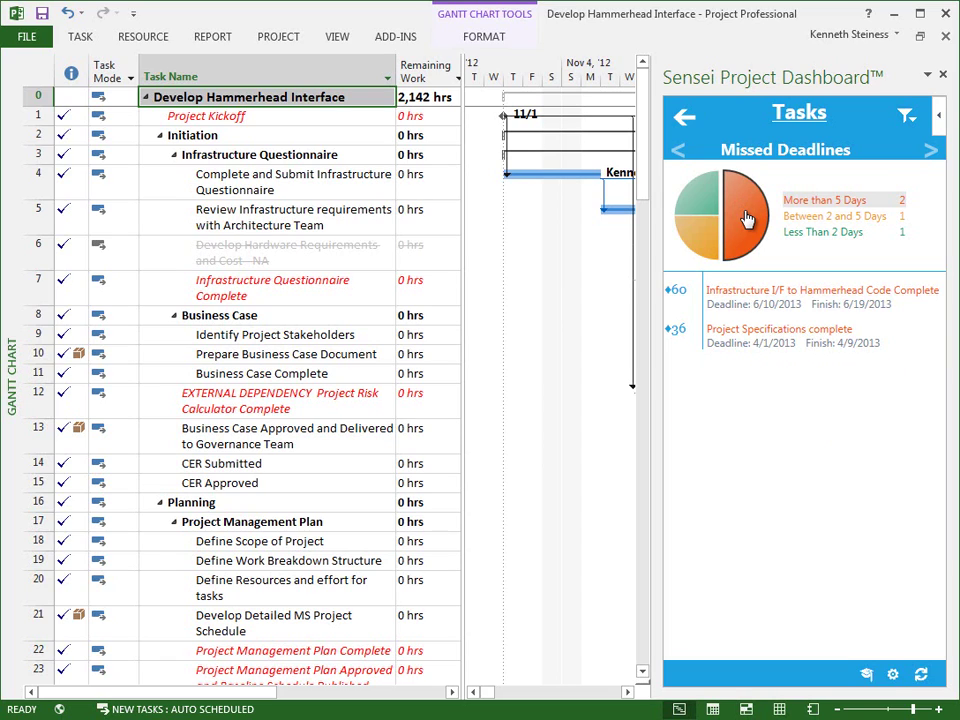
left_click(905, 116)
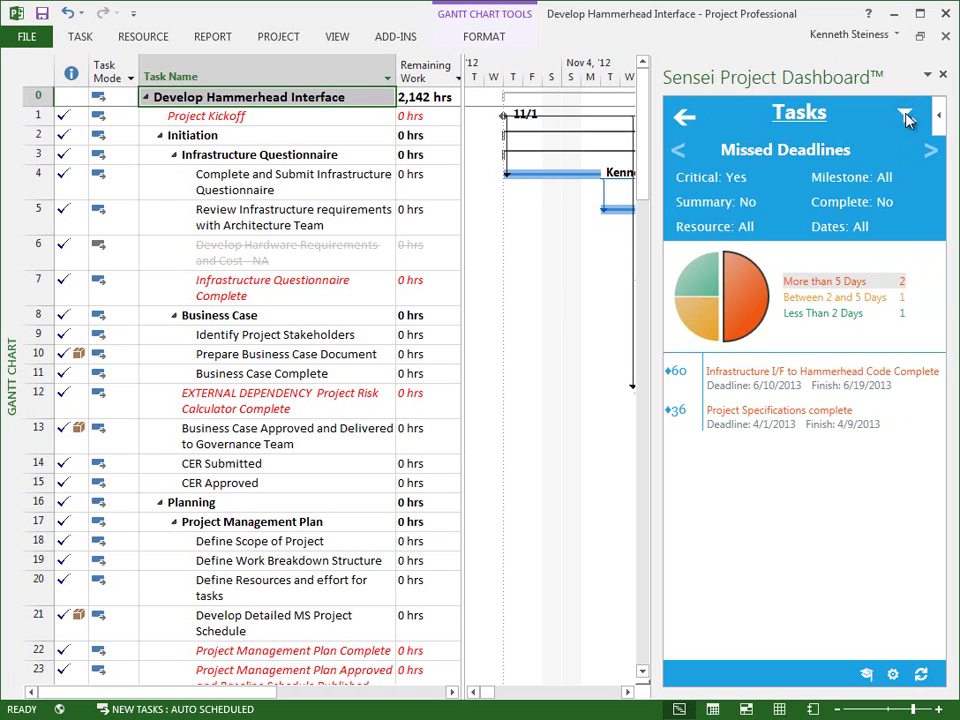
left_click(867, 676)
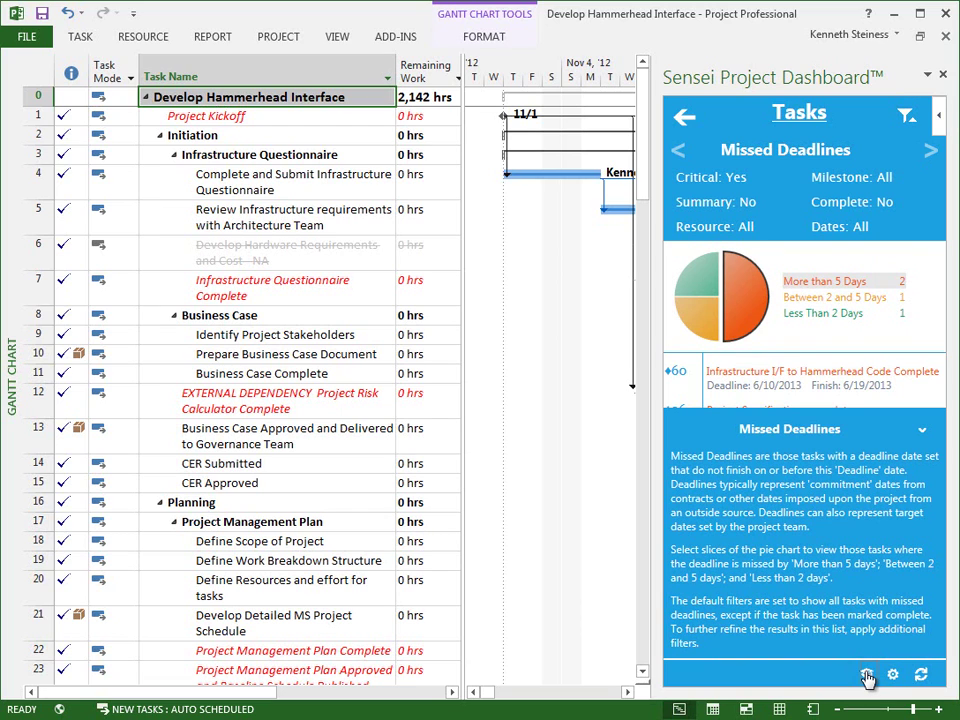
left_click(867, 677)
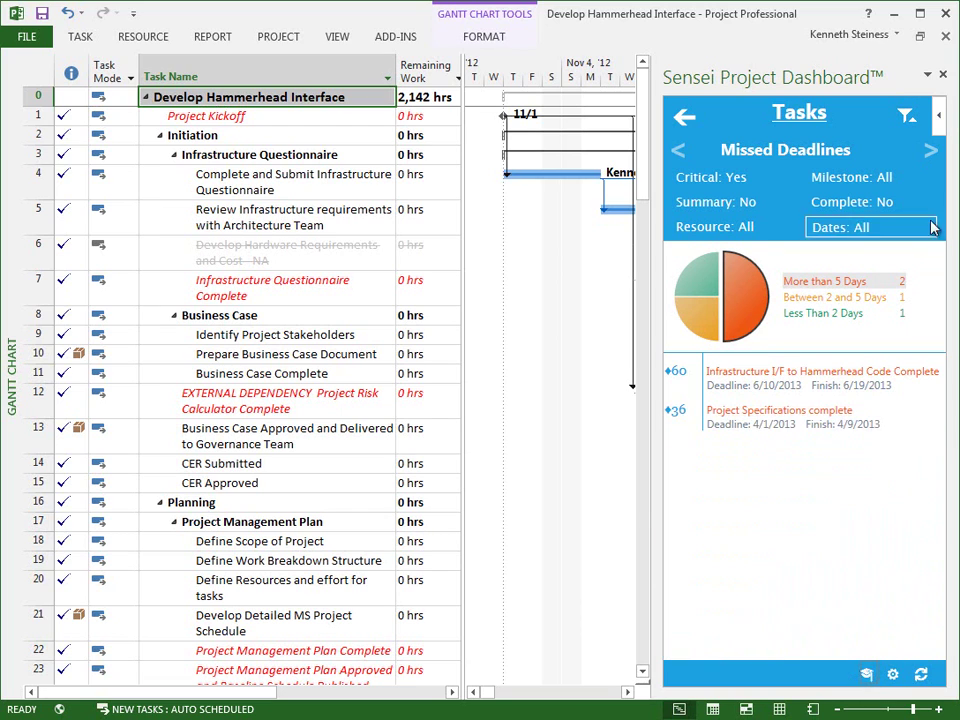
In Due Soon, list tasks due In the Past, This Week, This Month and Next Month, show filter criteria, then page on.
left_click(931, 151)
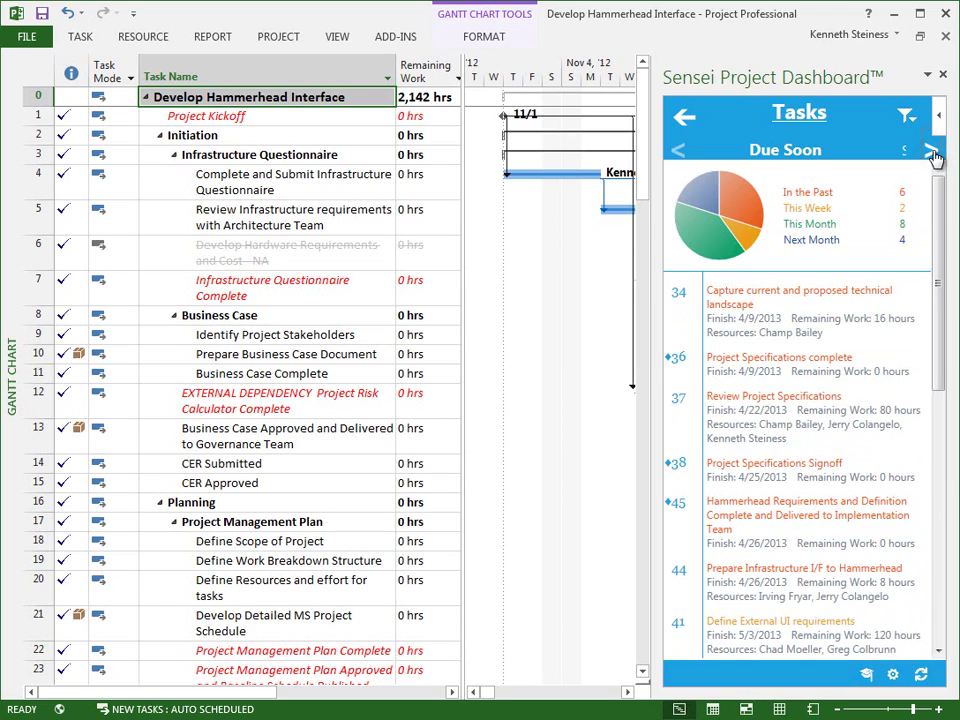
left_click(737, 205)
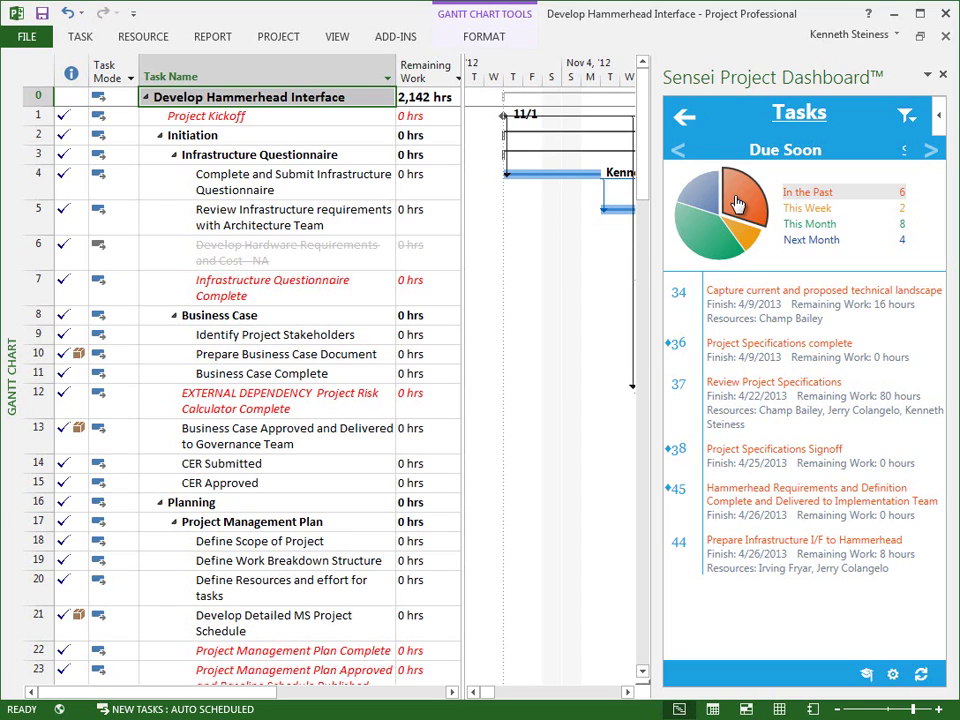
left_click(749, 236)
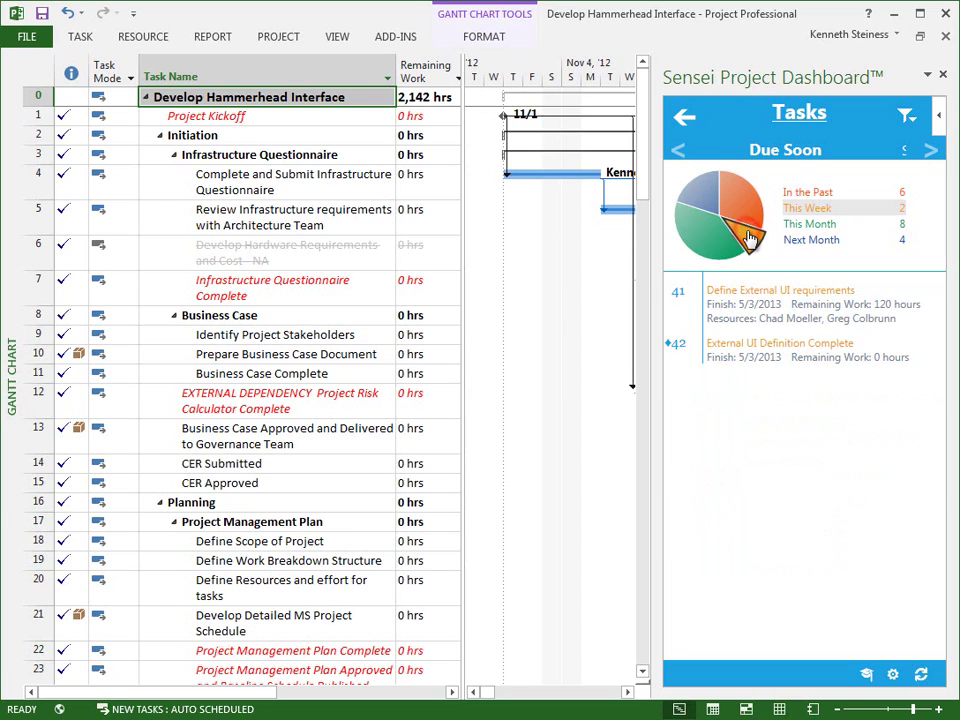
left_click(690, 248)
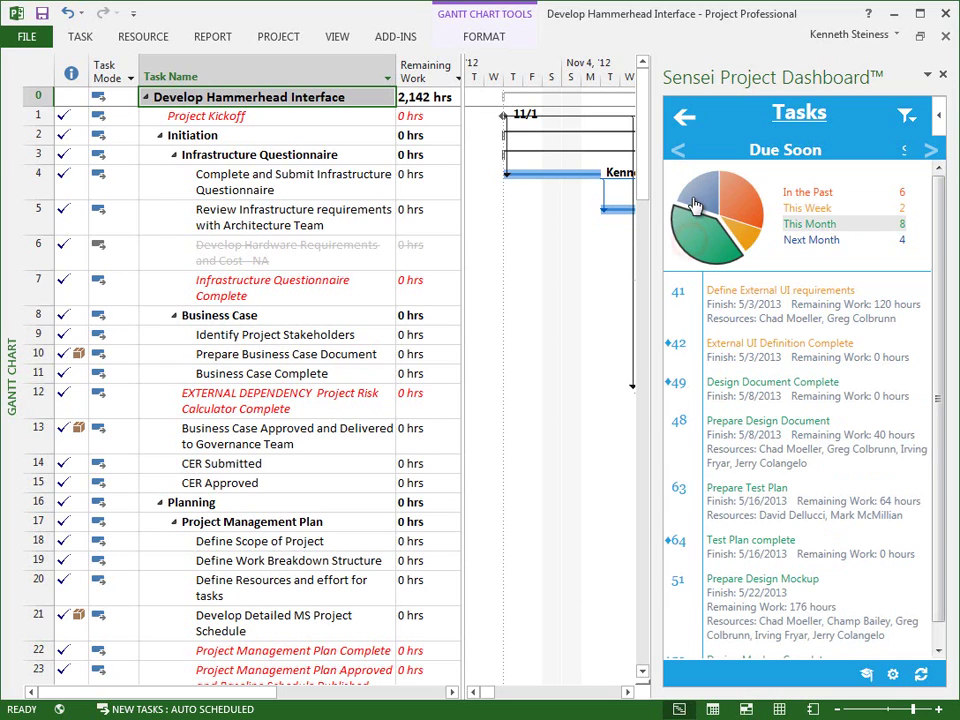
left_click(697, 201)
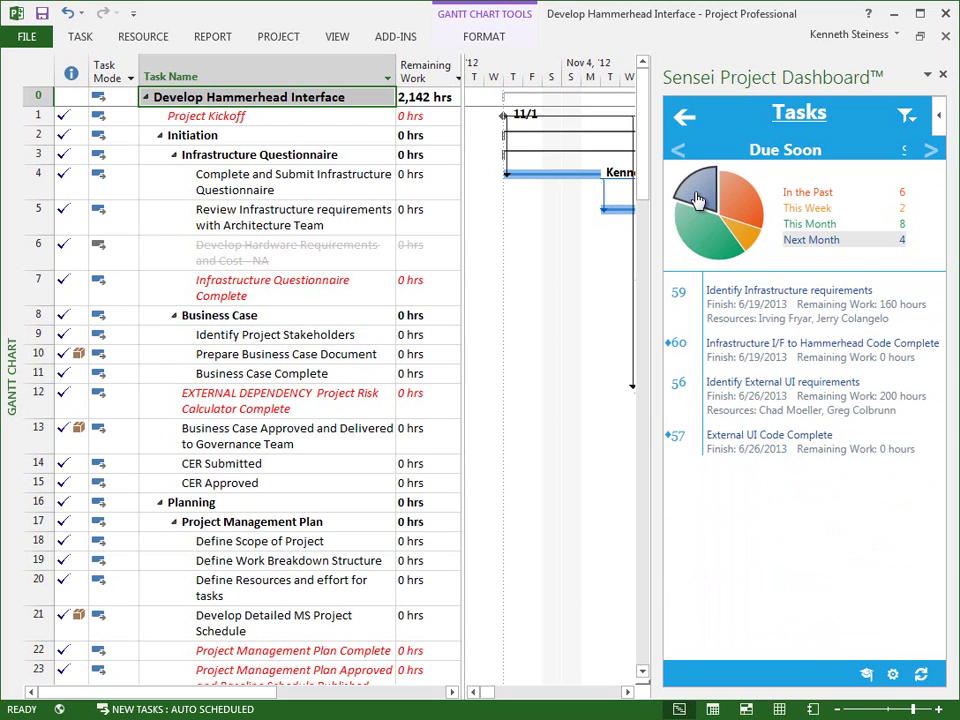
left_click(905, 117)
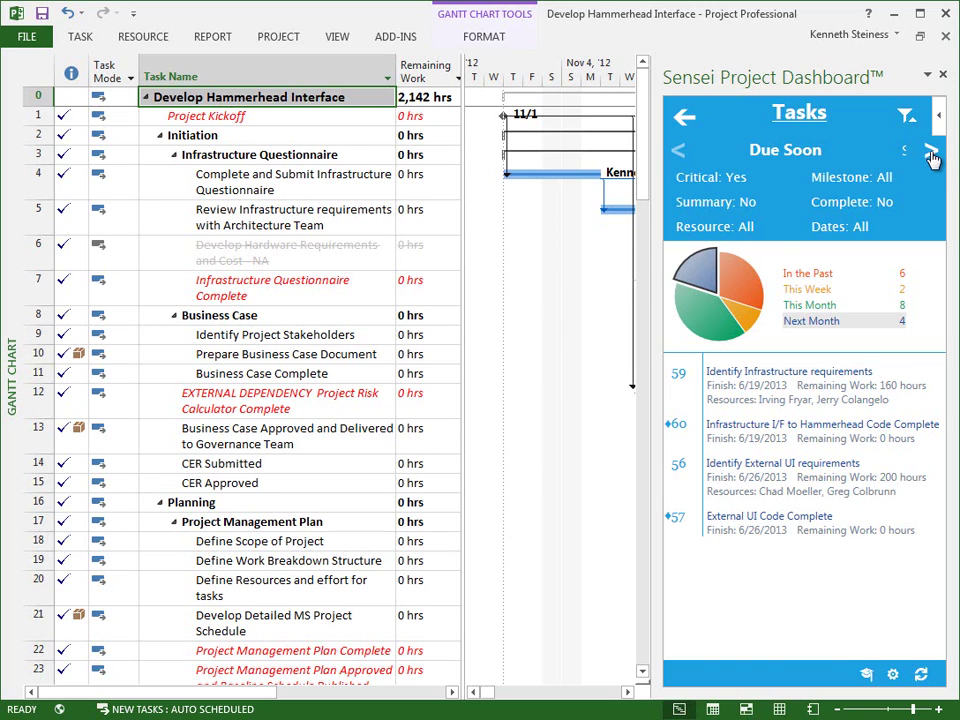
left_click(931, 153)
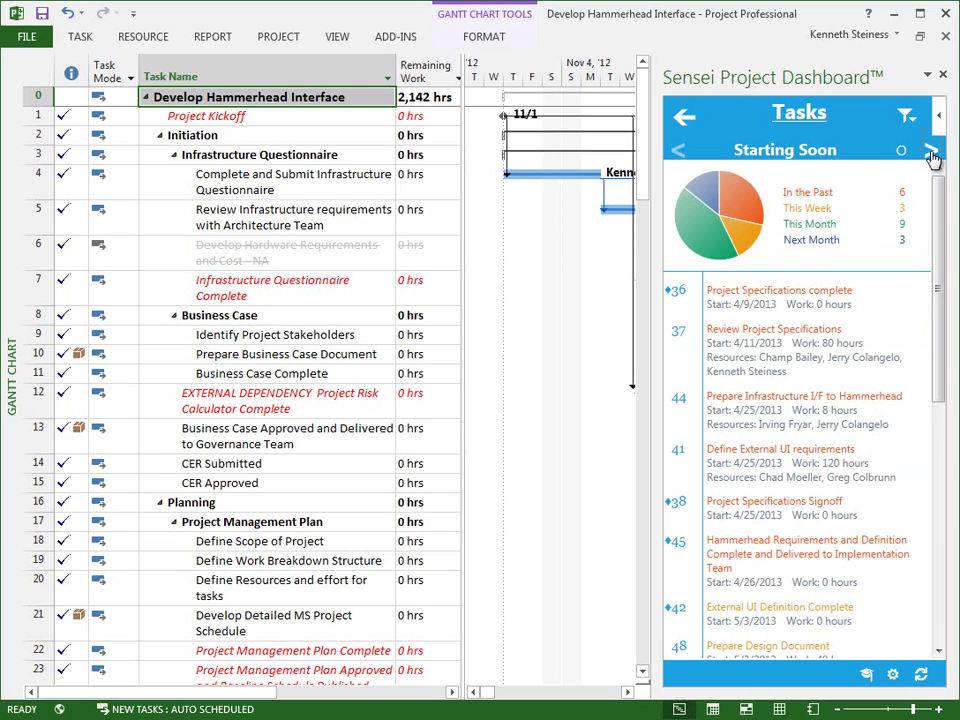
List Starting Soon tasks that started In the Past and show the view's filter criteria.
left_click(745, 200)
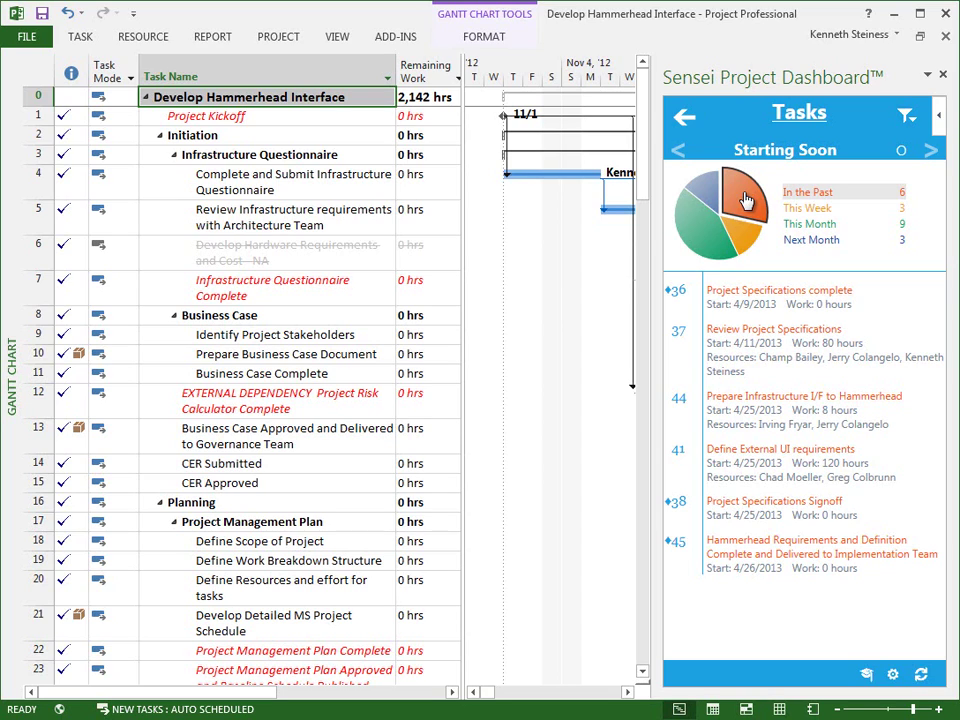
left_click(902, 118)
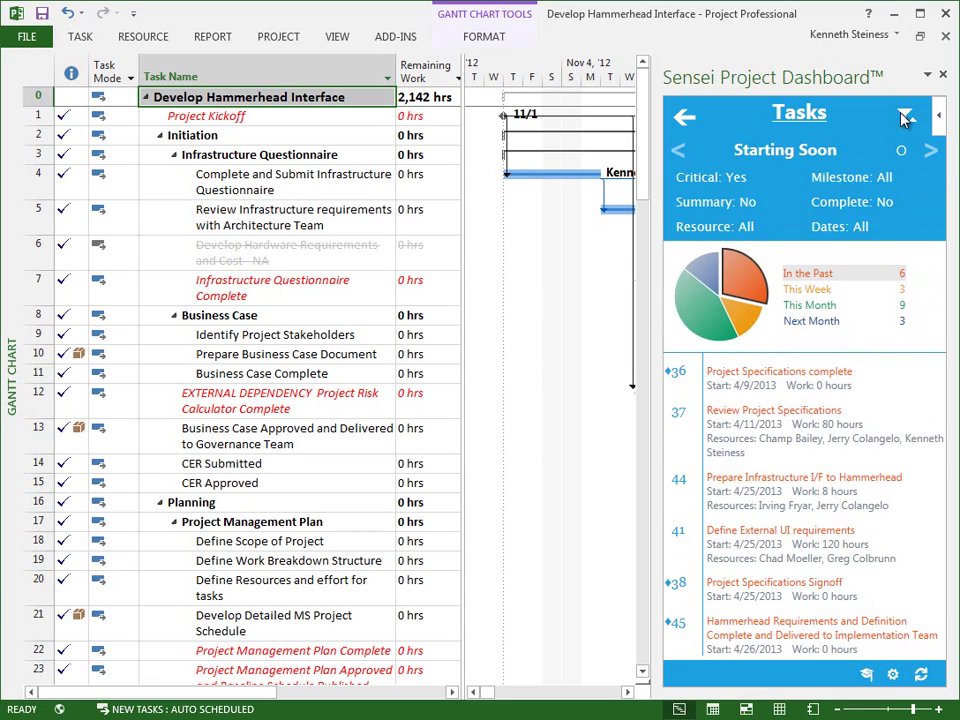
Page to the Overallocations view and toggle its filter criteria on and off.
left_click(930, 155)
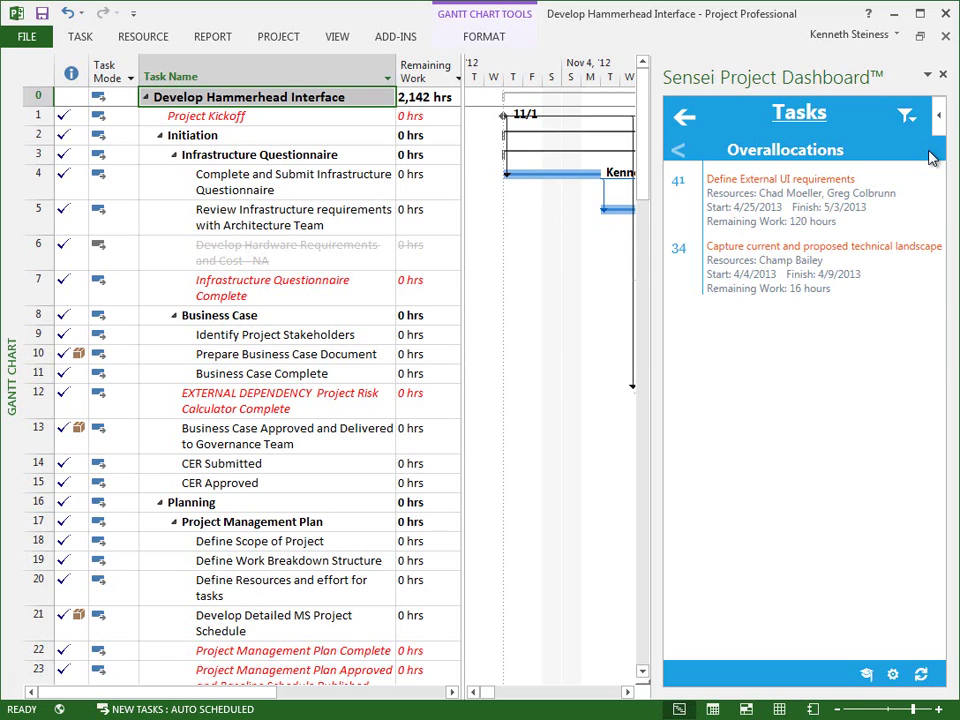
left_click(908, 118)
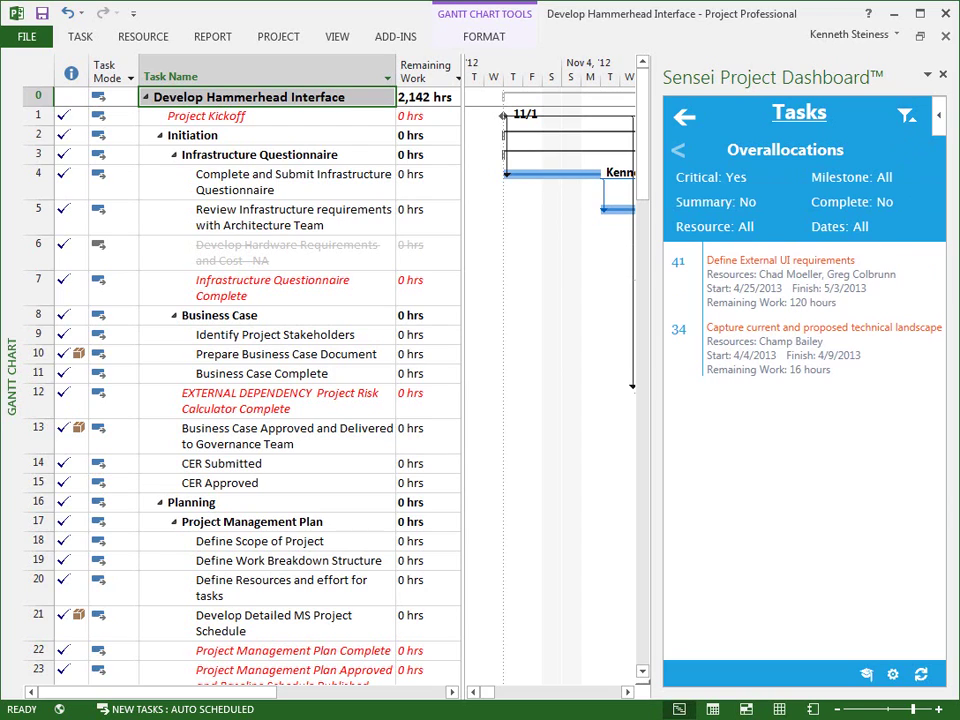
left_click(906, 118)
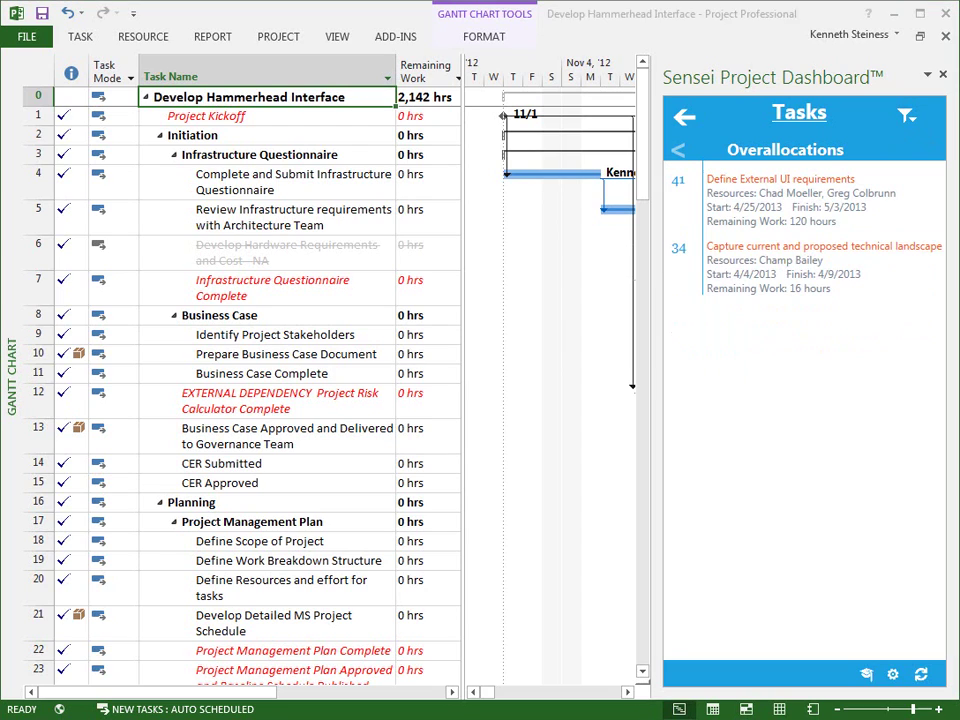
From the home tiles, open the Documents list, show its filter criteria, and open the library in SharePoint.
left_click(684, 117)
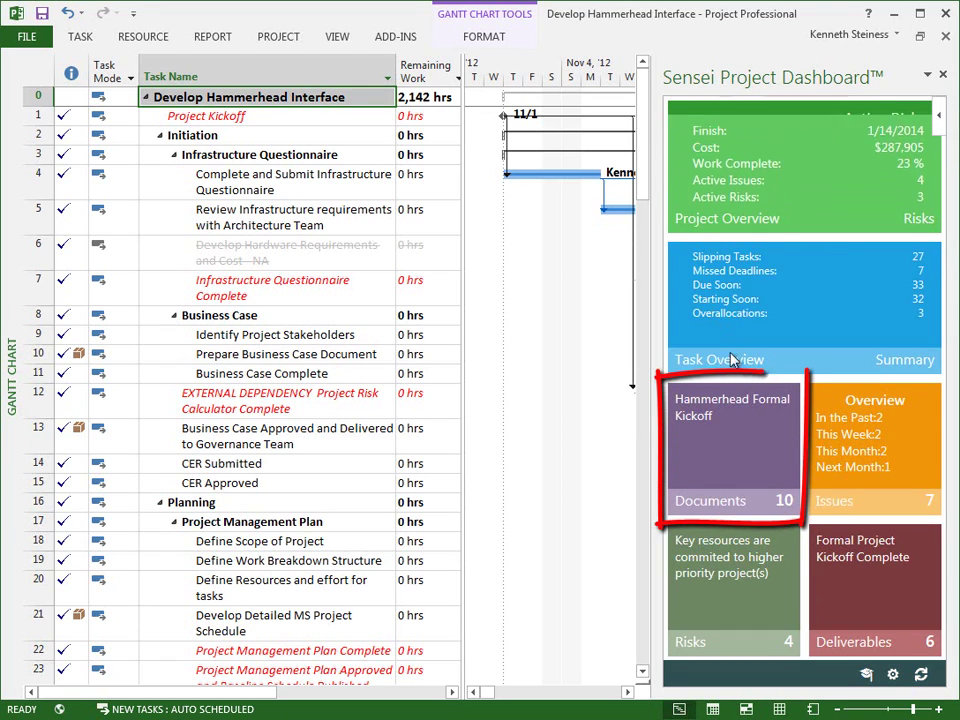
left_click(755, 455)
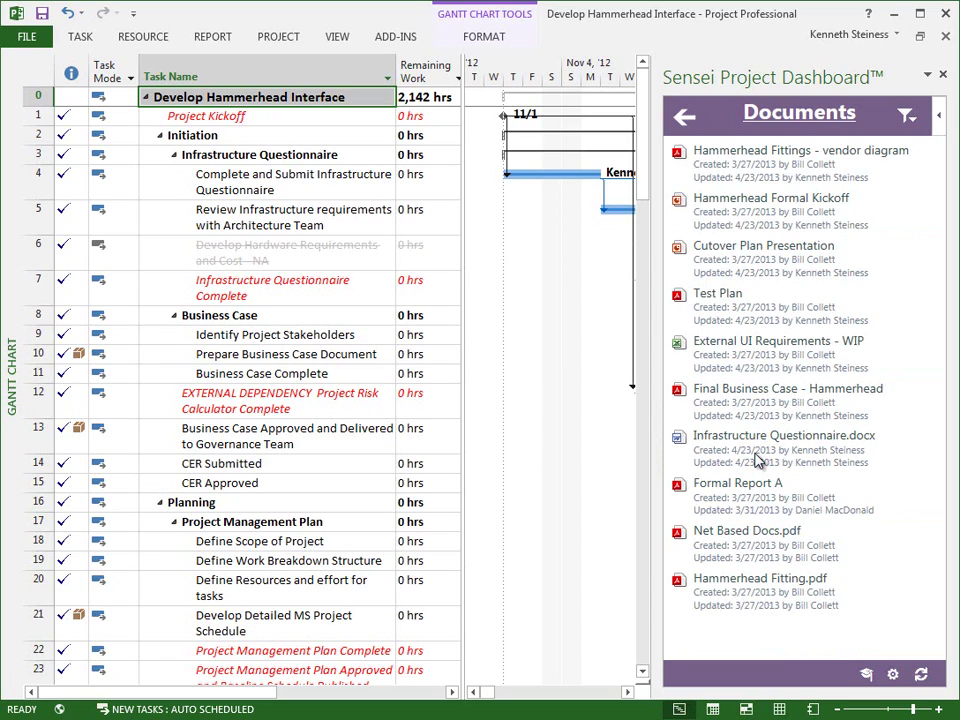
left_click(906, 117)
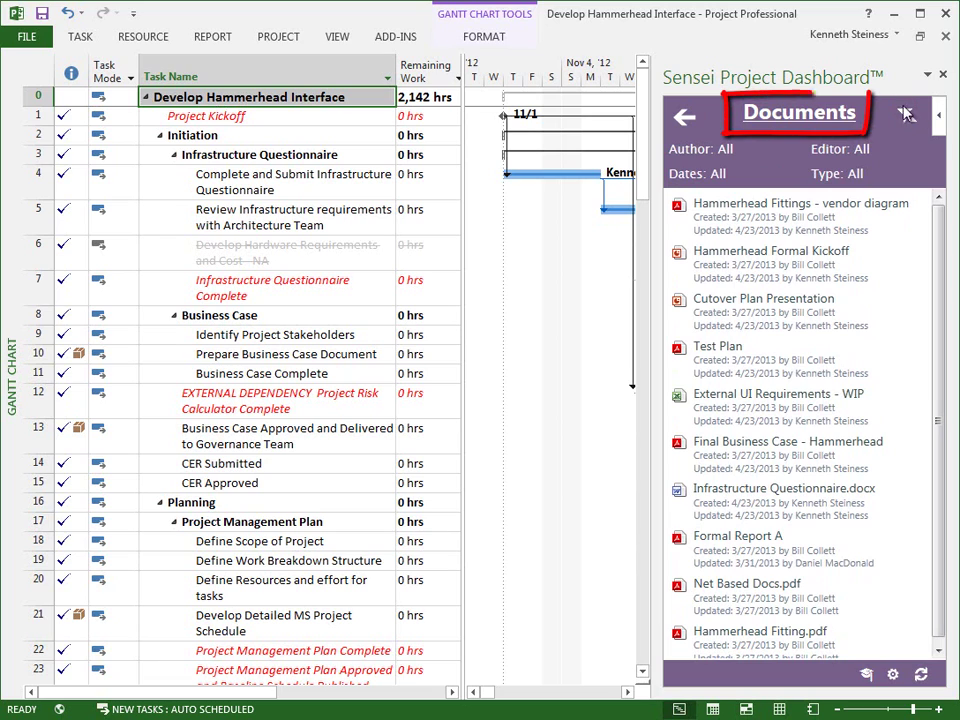
left_click(826, 116)
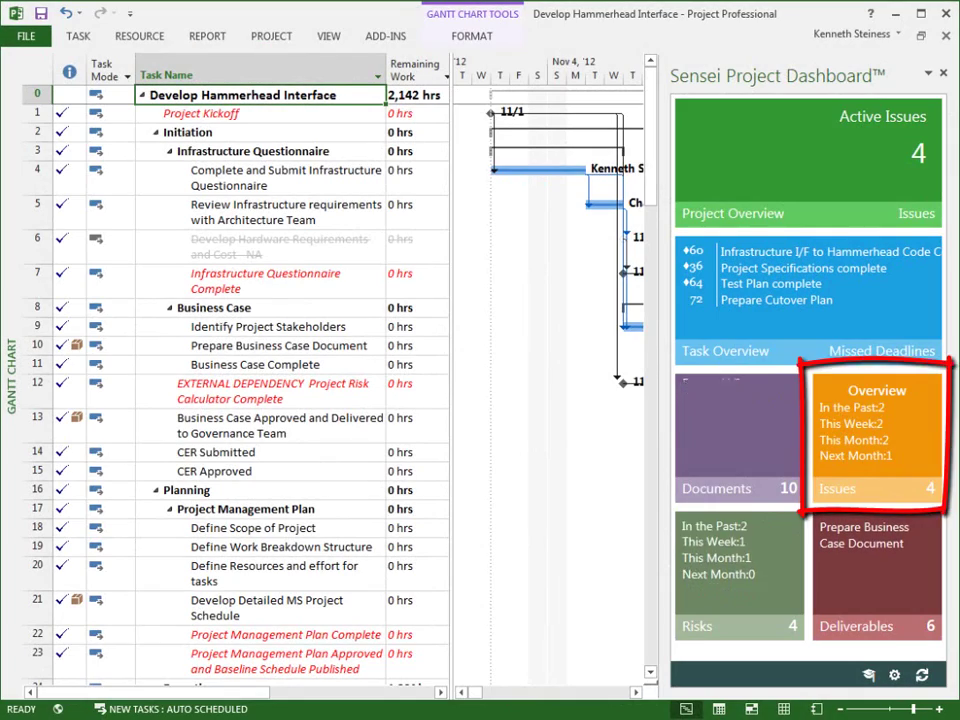
Open the orange Issues tile and show its filter criteria: Status (1) Active.
left_click(910, 430)
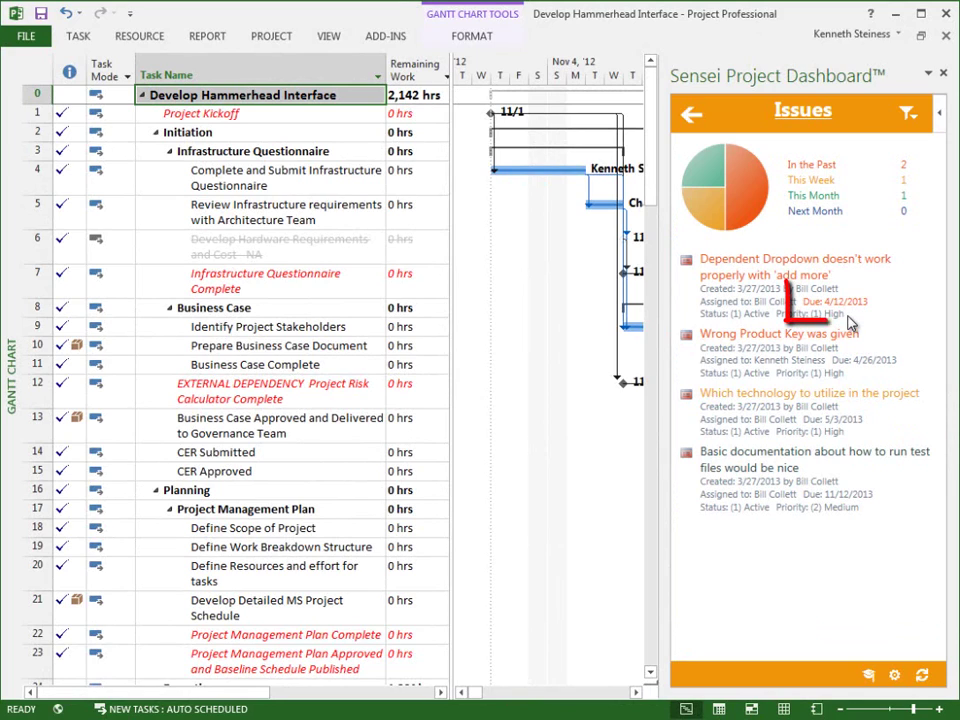
left_click(917, 118)
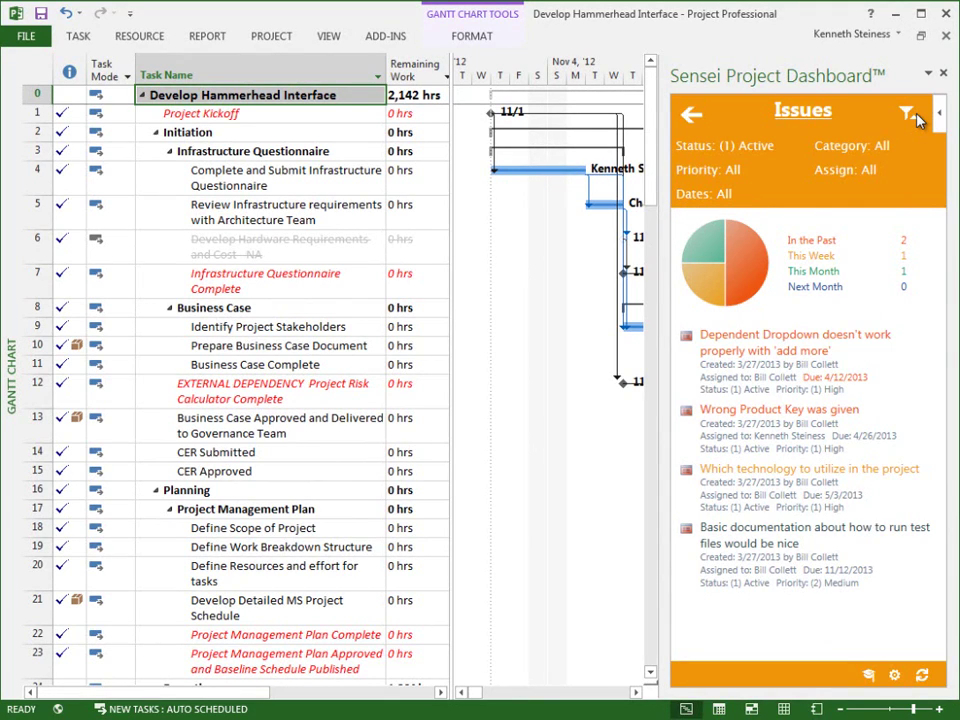
Give the Dependent Dropdown issue resolution 'Resolved with PSP update.', set Status to (3) Closed, save, and return to Project.
left_click(780, 352)
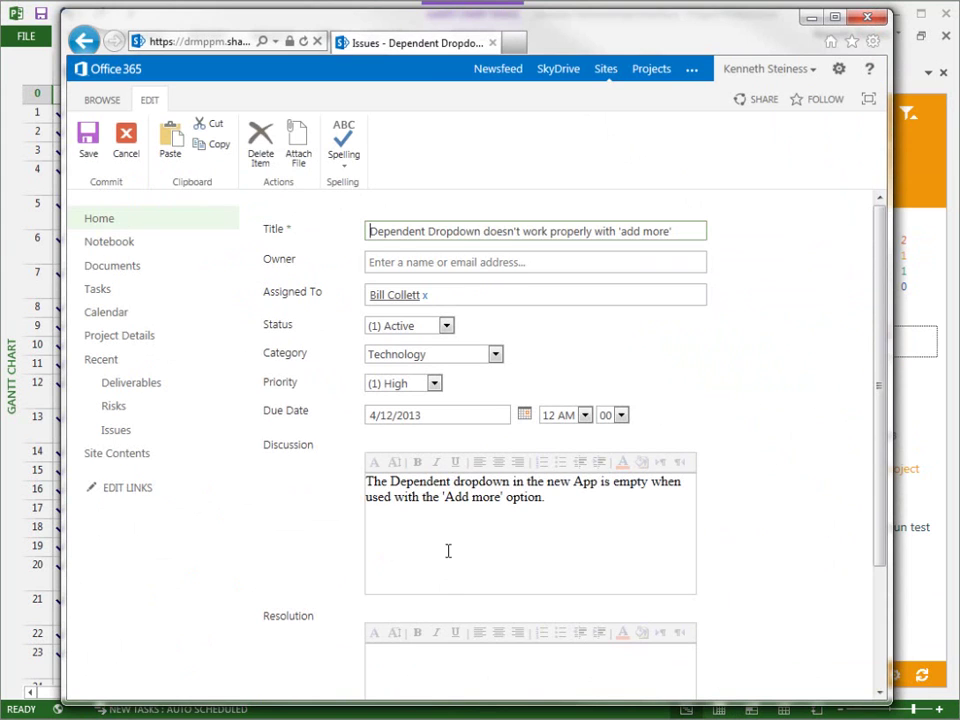
left_click(463, 658)
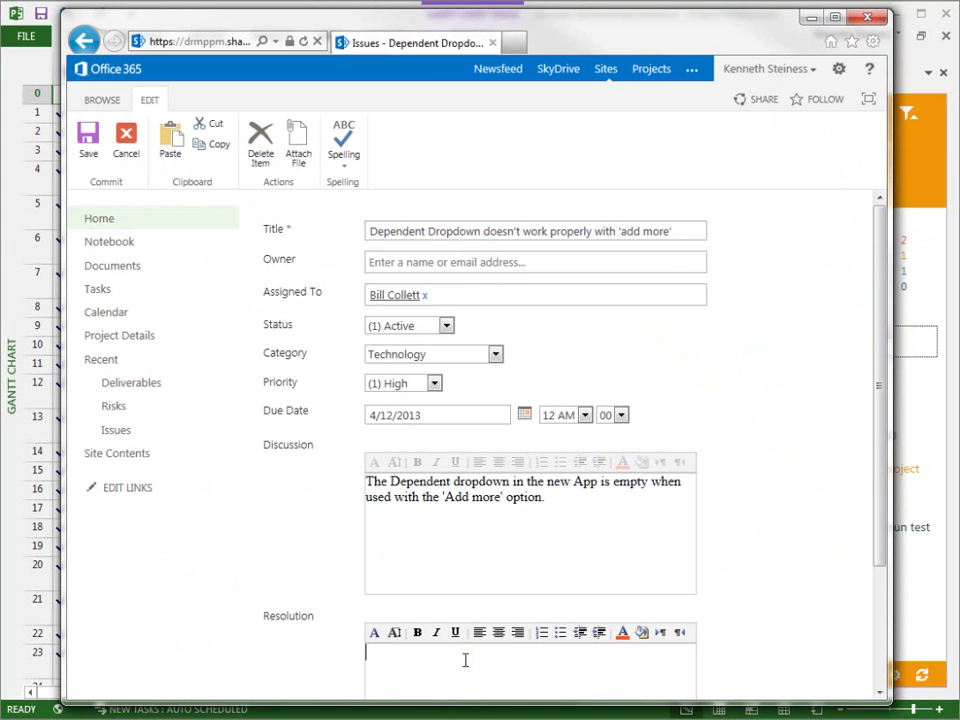
type("Resolved with PSP update.")
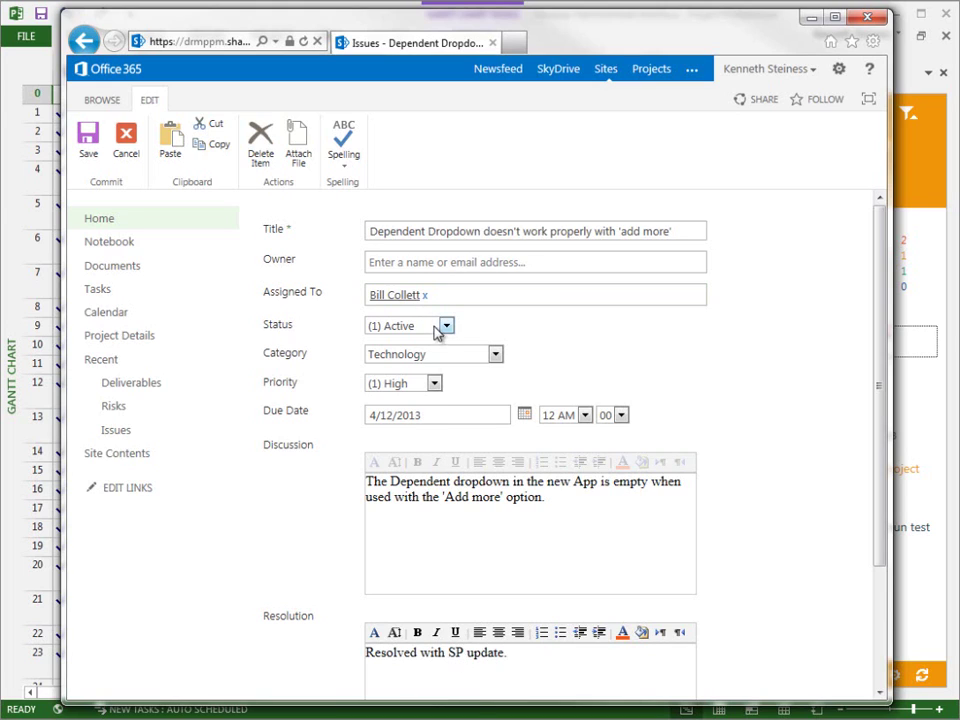
left_click(445, 325)
left_click(414, 367)
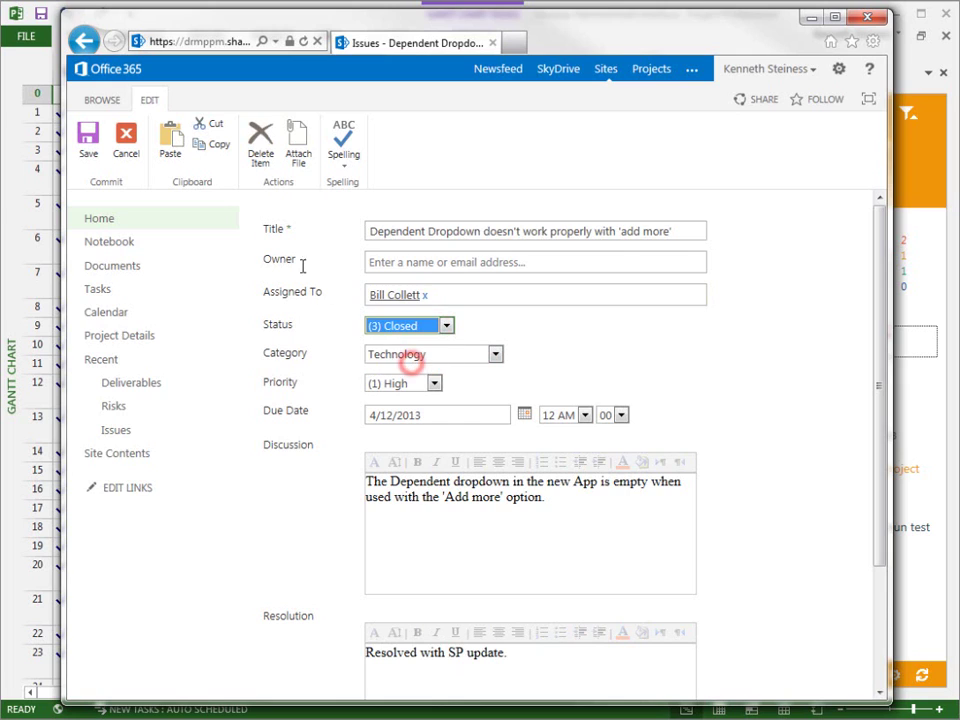
left_click(87, 150)
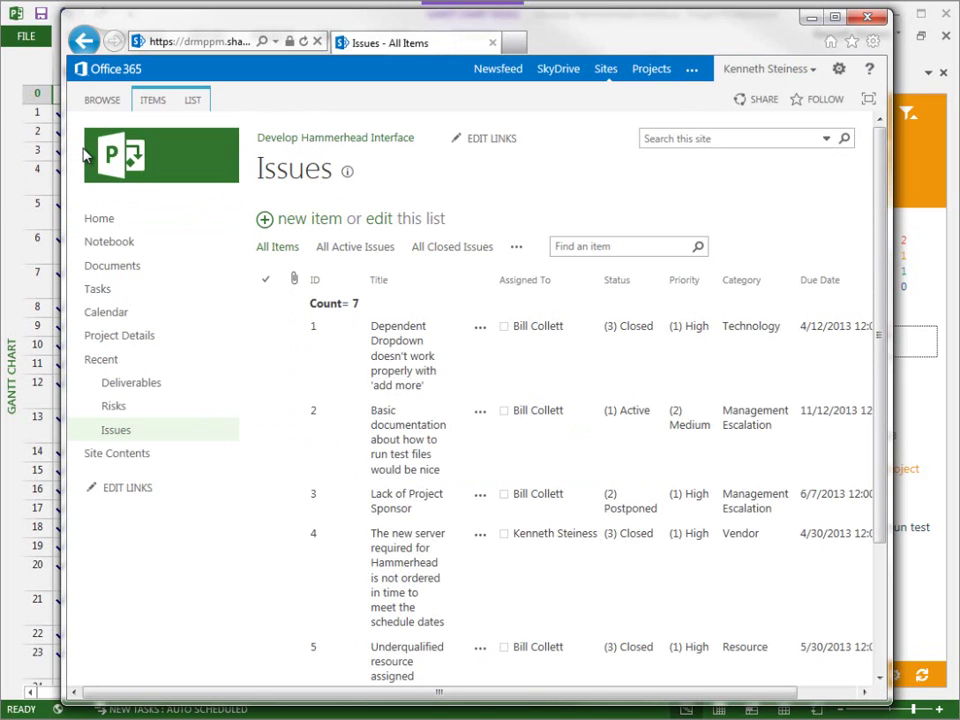
left_click(951, 276)
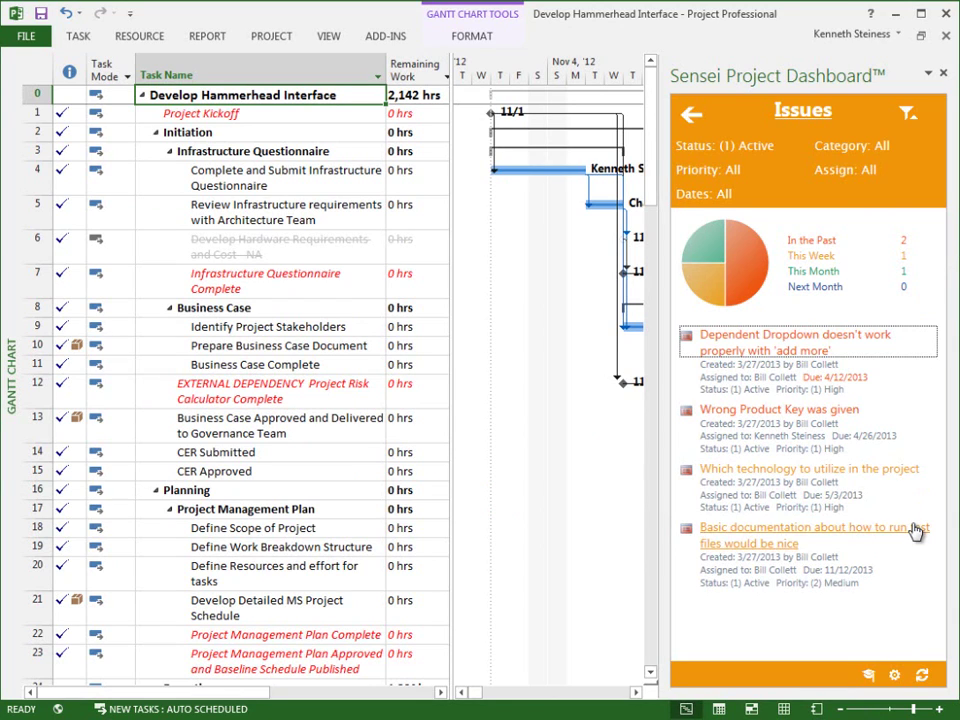
Refresh the dashboard data and open the Risks page showing its four risks.
left_click(925, 678)
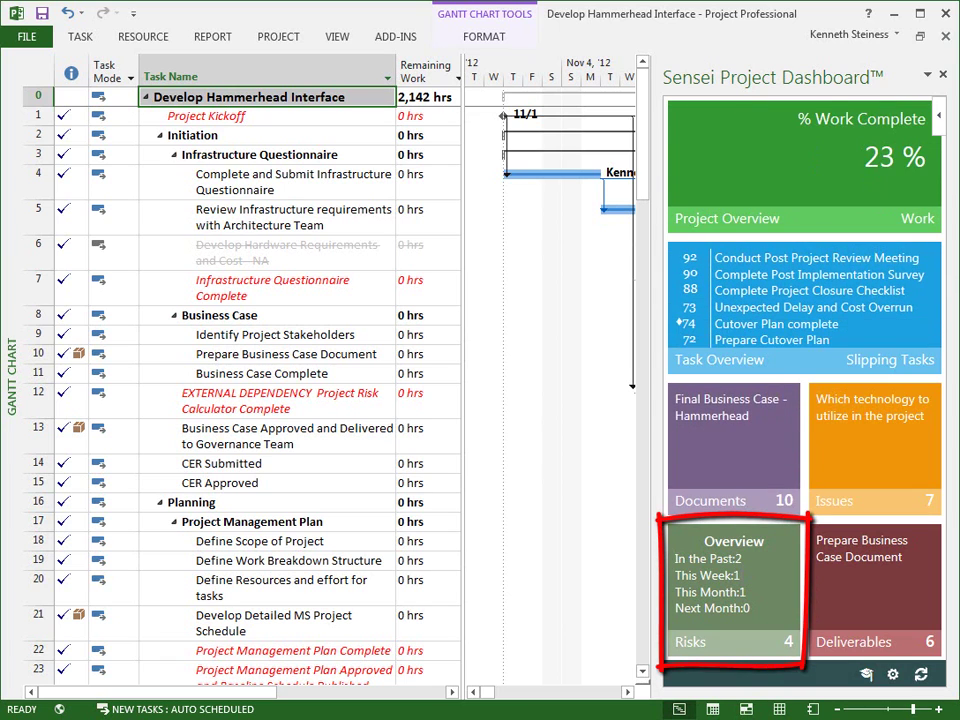
left_click(741, 577)
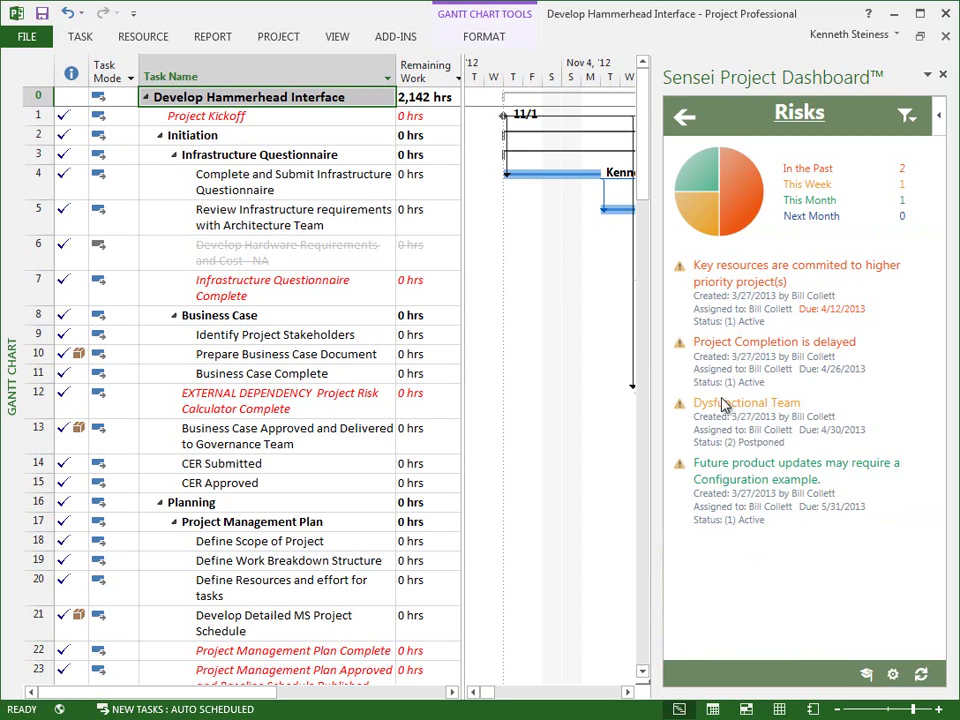
Go back to the home tiles, review the Deliverables list, and return home again.
left_click(686, 120)
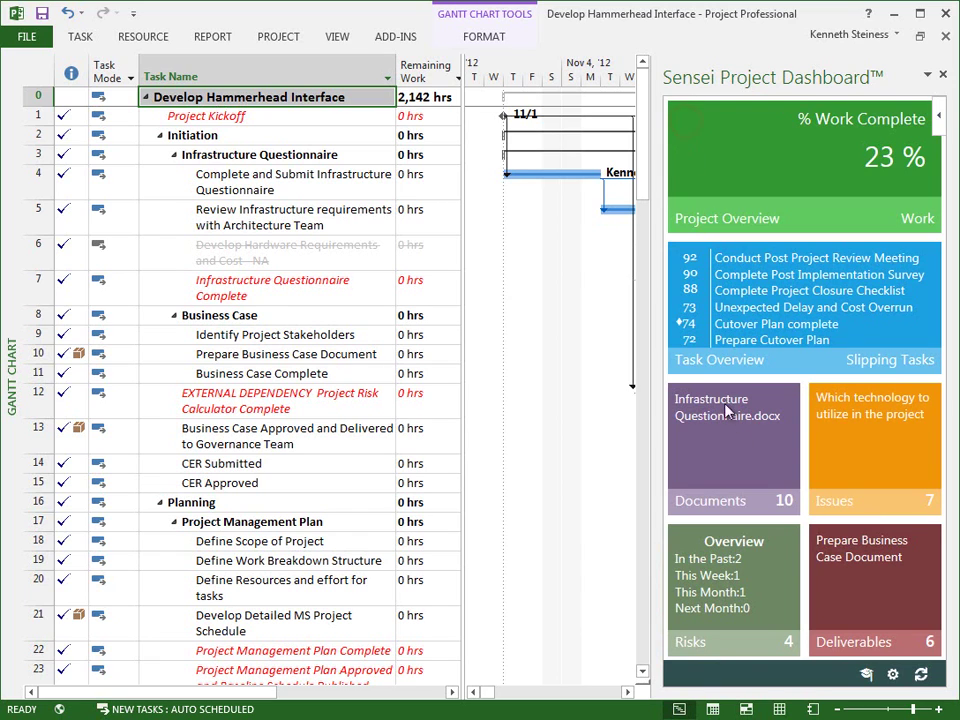
left_click(869, 576)
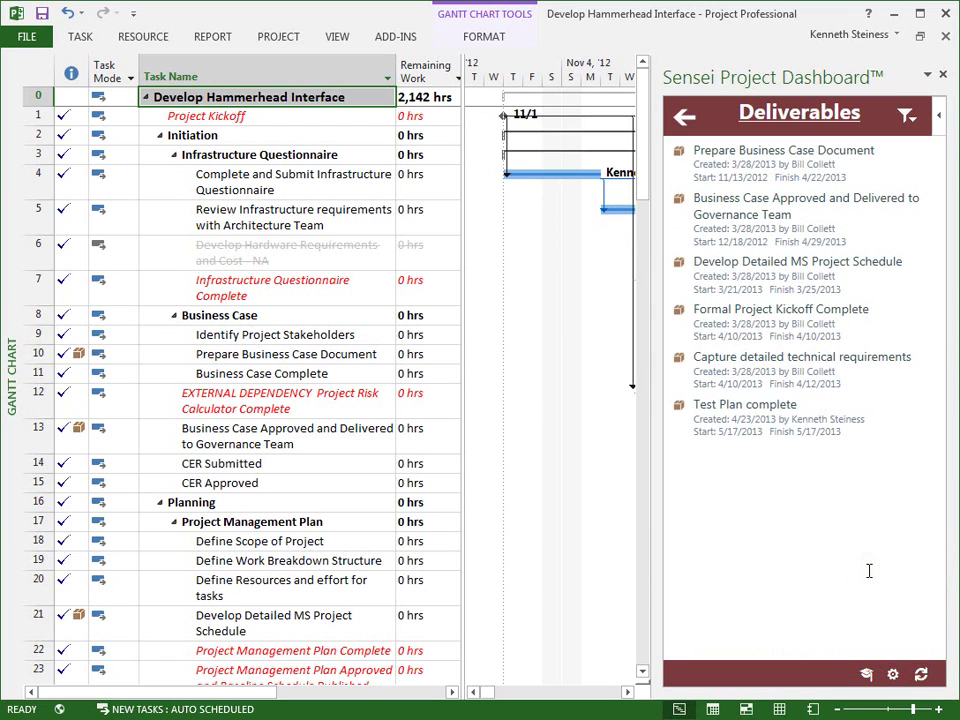
left_click(685, 117)
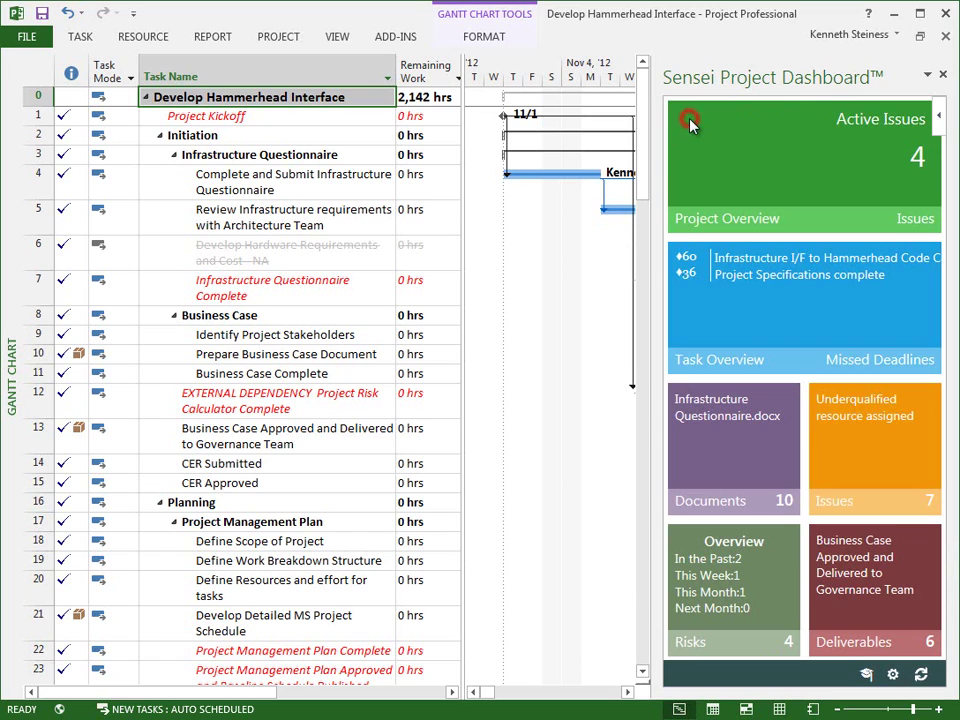
Check the default task-view filter settings under Sensei Options' Tasks page, then return to the dashboard tiles.
left_click(893, 676)
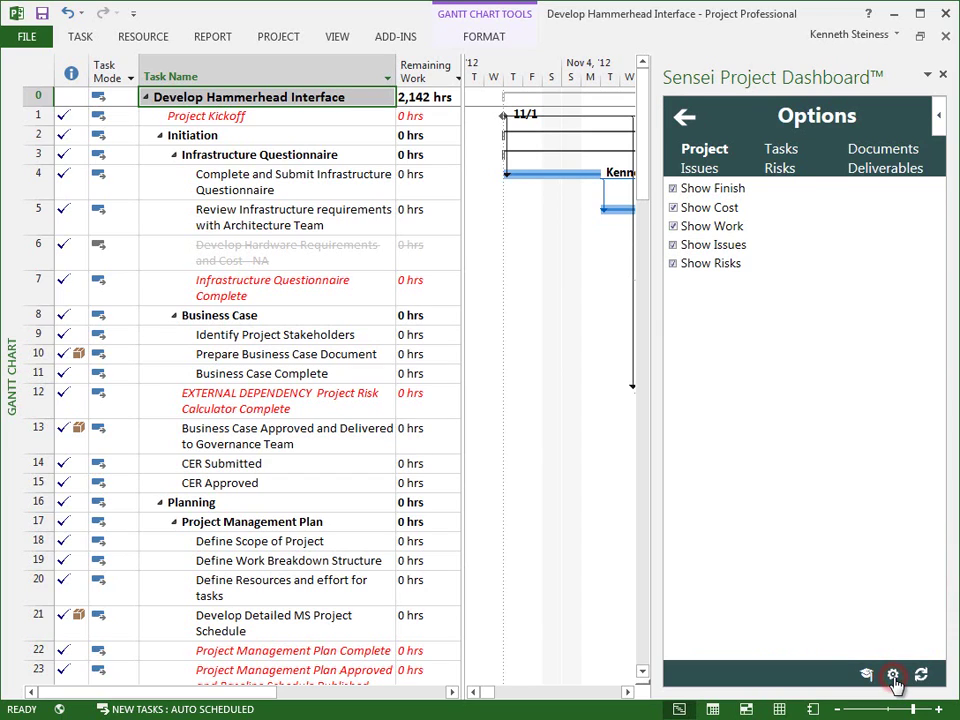
left_click(786, 151)
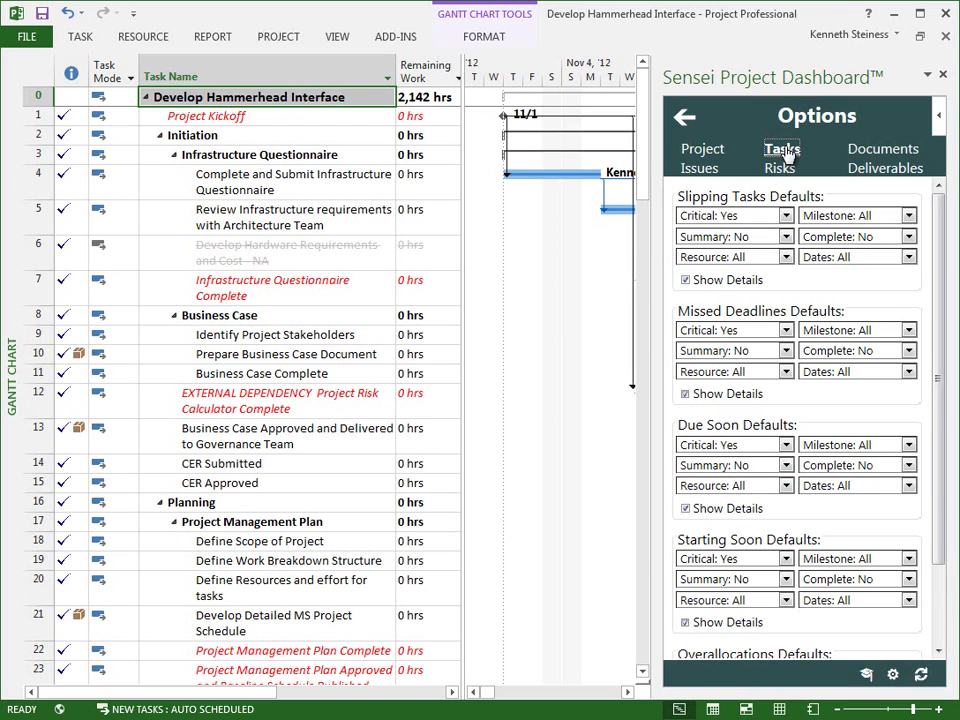
left_click(688, 118)
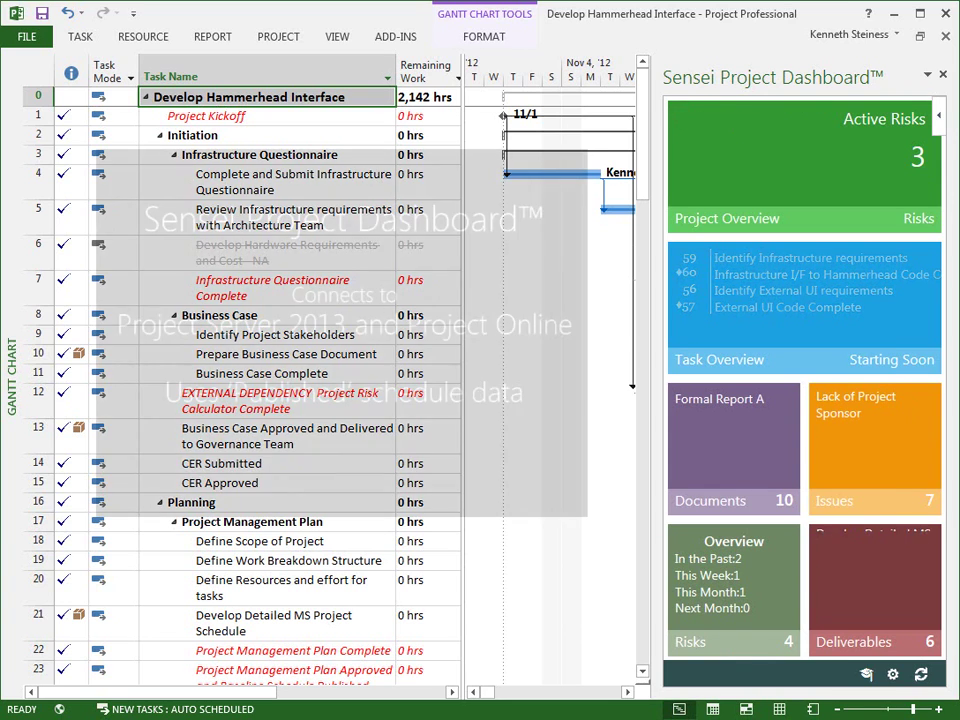